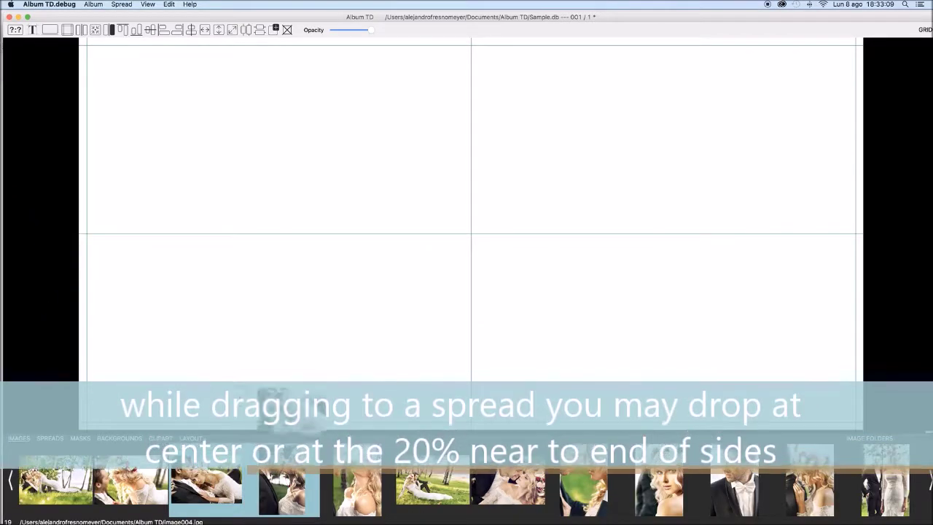
- Drop the embracing couple photo (image004) onto the left page, making the spread double-paged
mouse_move(206, 484)
left_mouse_down()
mouse_move(163, 315)
mouse_move(372, 334)
left_mouse_up()
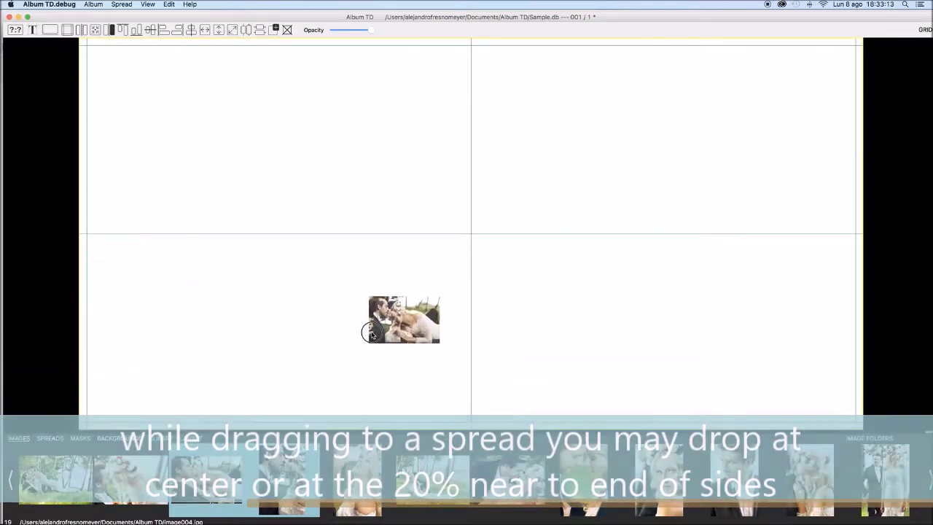
left_click_drag(372, 334, 732, 328)
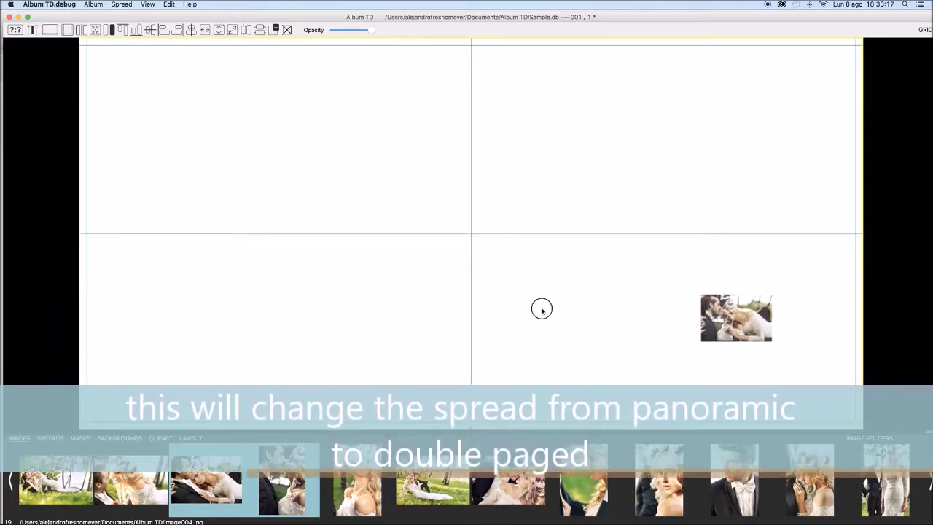
left_click_drag(541, 309, 184, 301)
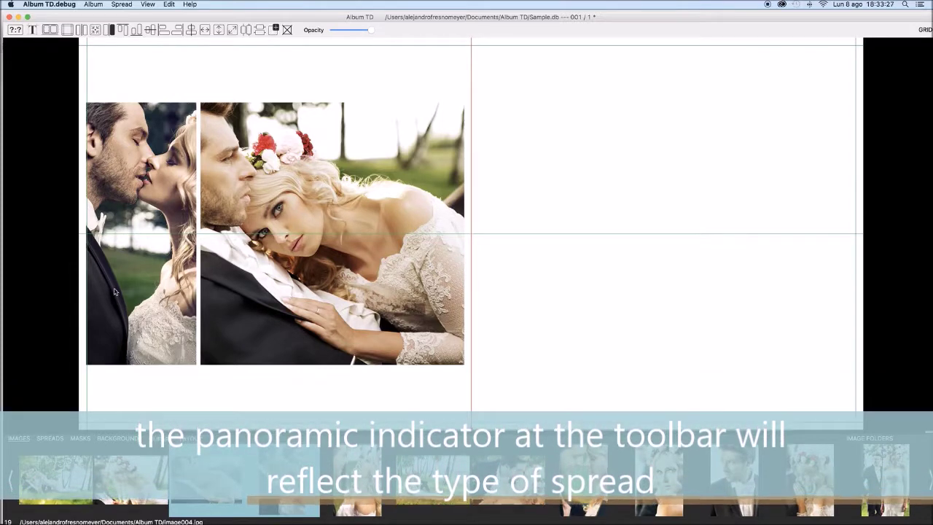
- Fill the right page with image006, the couple reclining on the grass by the lake
left_click(190, 438)
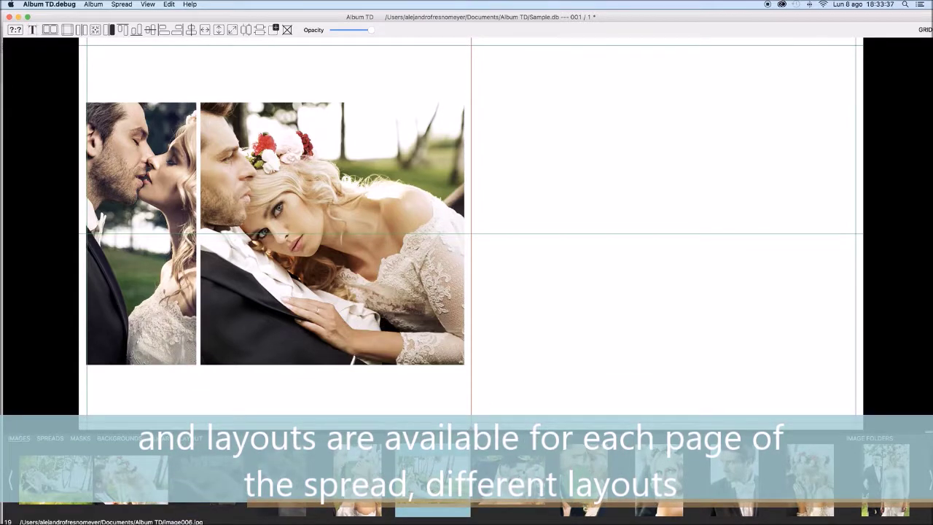
left_click_drag(432, 480, 636, 279)
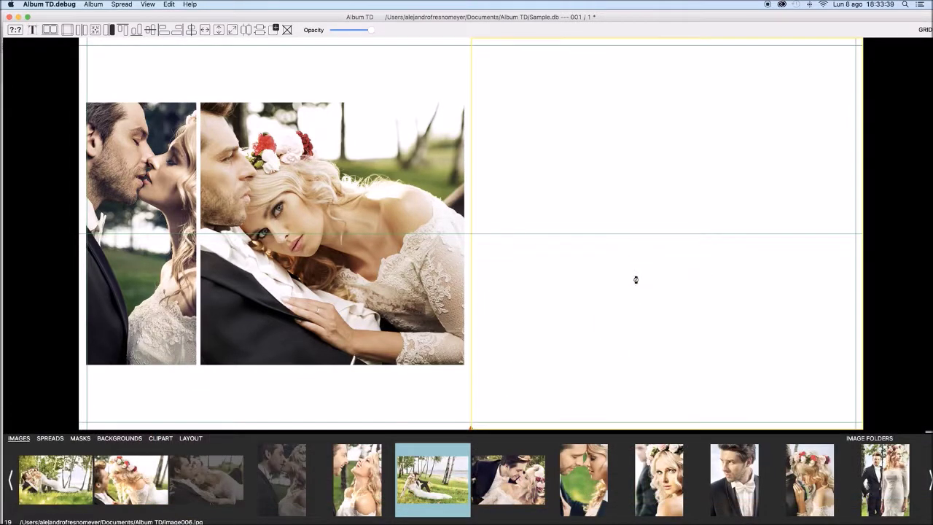
left_click_drag(618, 289, 672, 287)
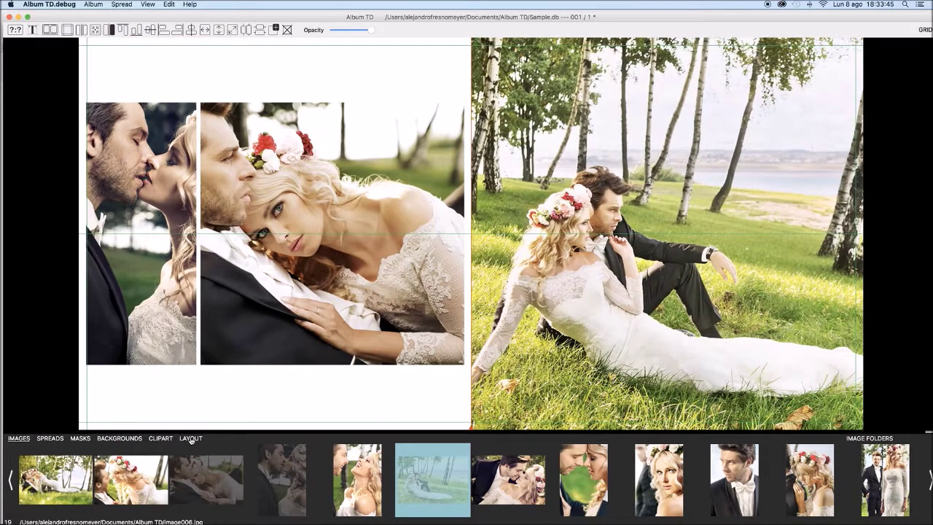
- Lay out two equal full-height photos on the left and a shorter landscape frame on the right
left_click(190, 438)
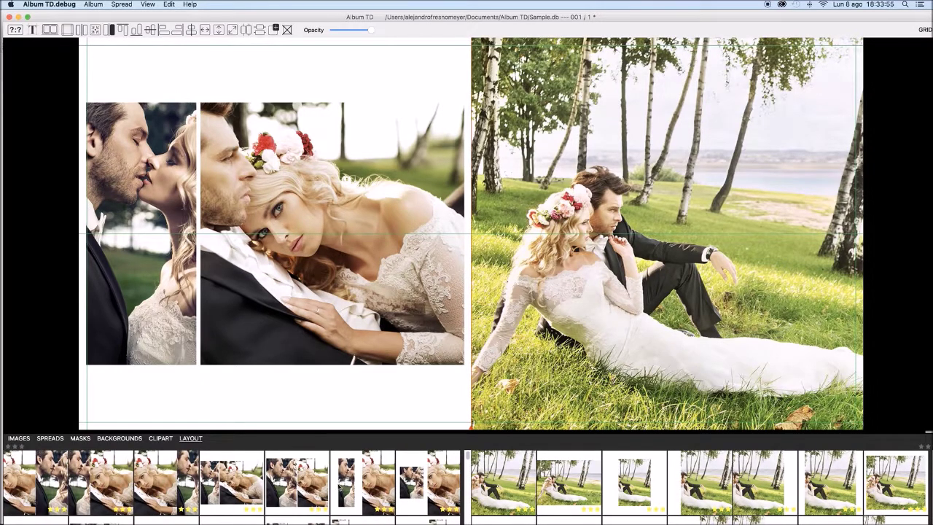
left_click(431, 482)
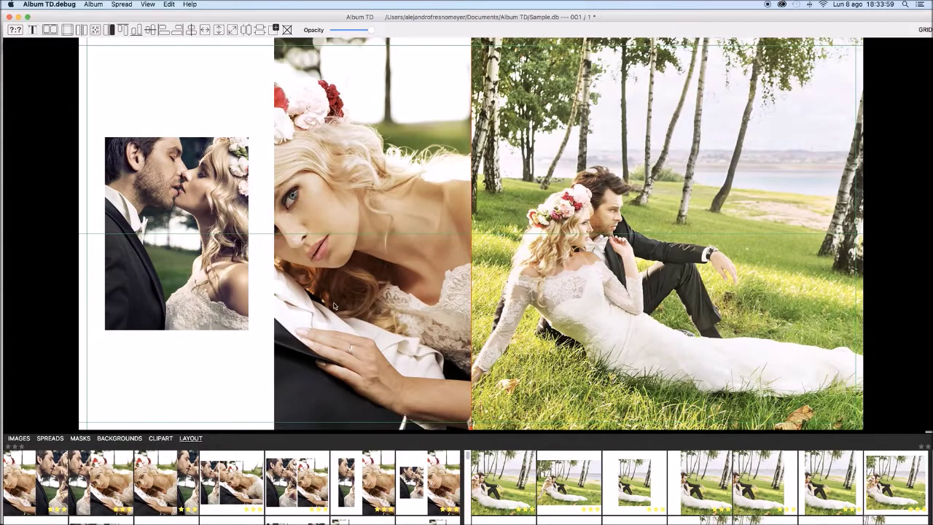
left_click_drag(334, 306, 428, 306)
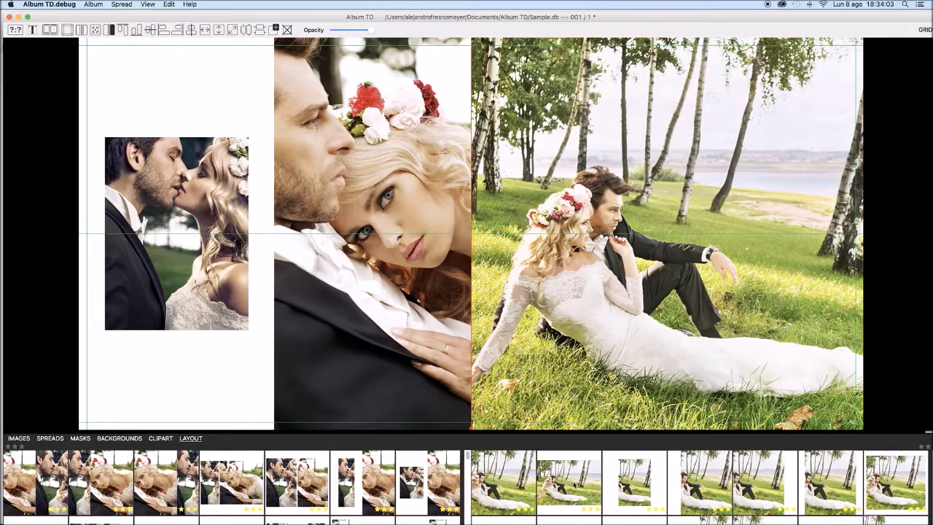
left_click(573, 483)
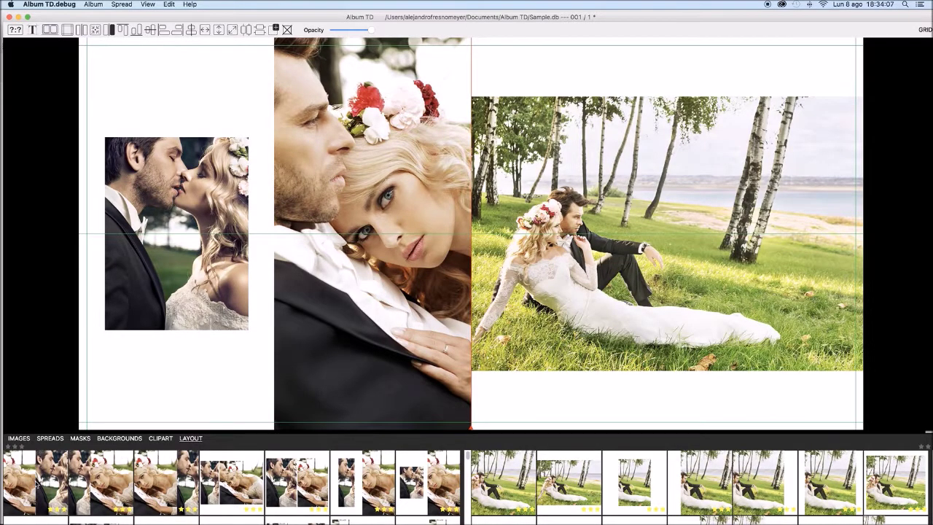
left_click(36, 492)
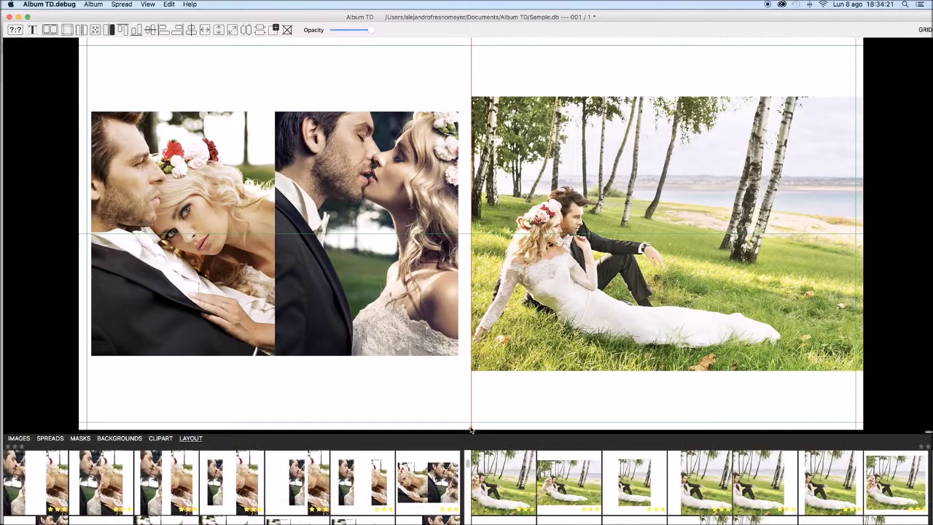
- Shift the page fold right then left, then make the spread panoramic
left_click_drag(489, 430, 568, 428)
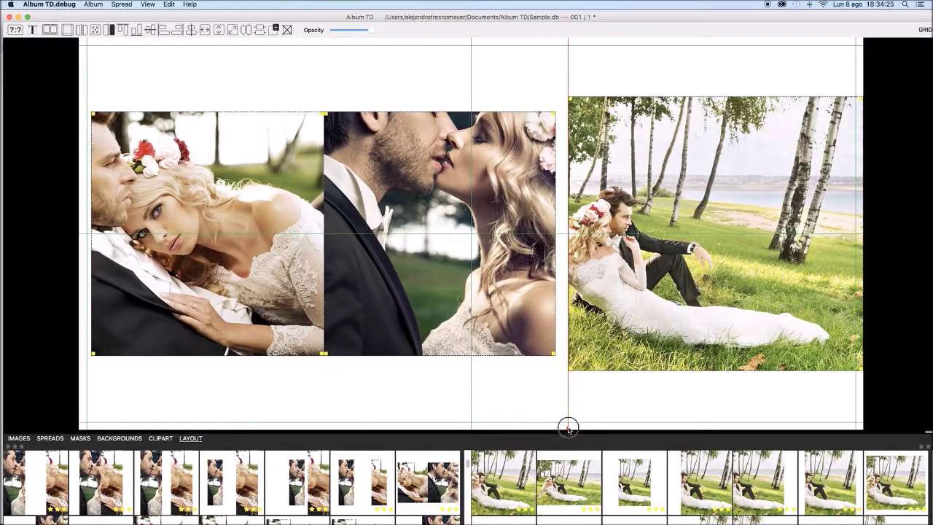
mouse_move(536, 426)
left_mouse_down()
mouse_move(325, 420)
mouse_move(393, 422)
left_mouse_up()
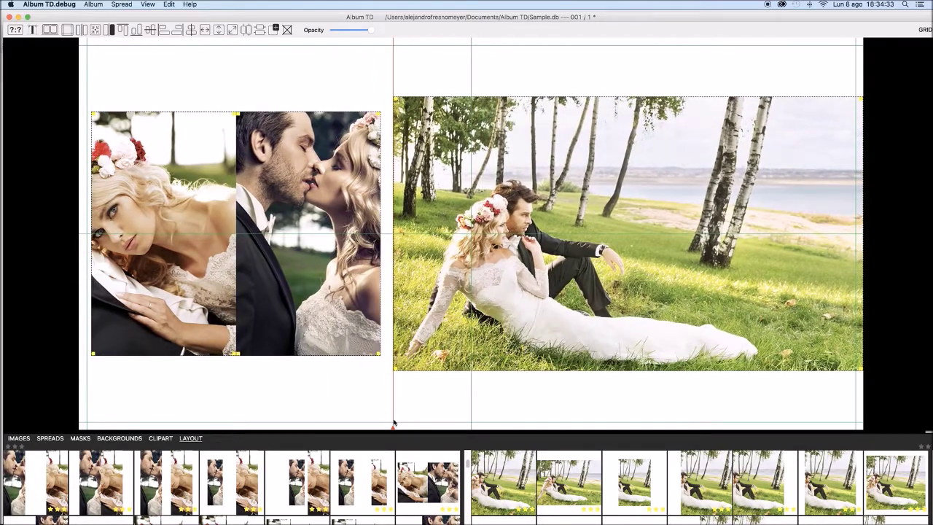
left_click(50, 30)
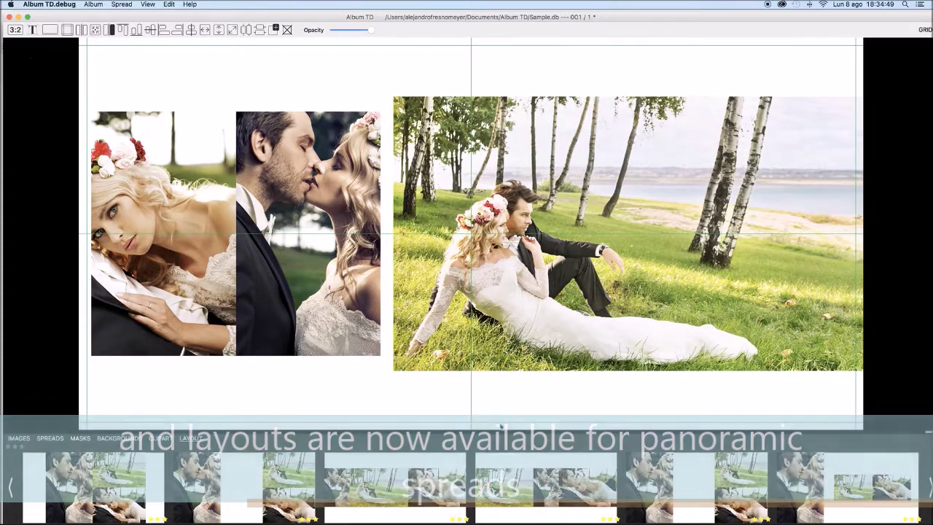
- Move the fold, restore panoramic and 3:2 mode, and apply the flipped landscape-left layout
left_click(51, 31)
left_click(49, 29)
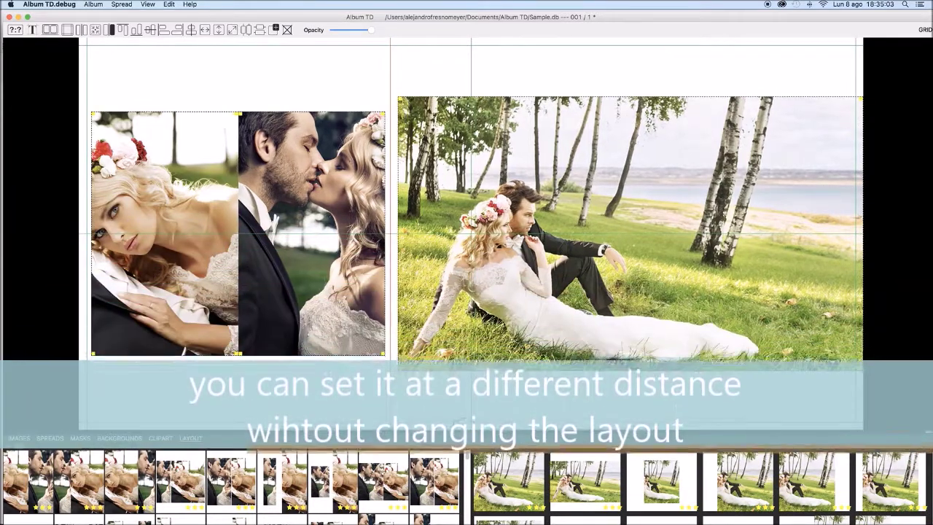
left_click_drag(384, 429, 430, 428)
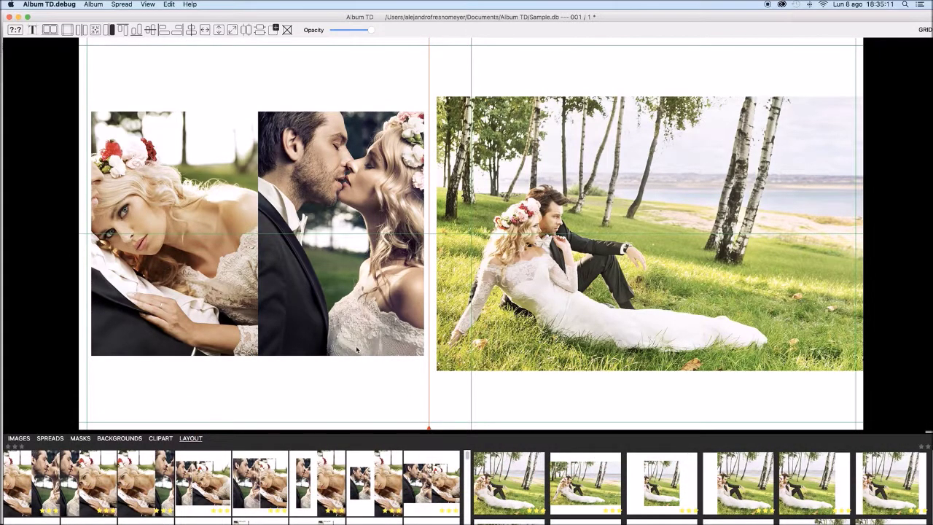
left_click(50, 32)
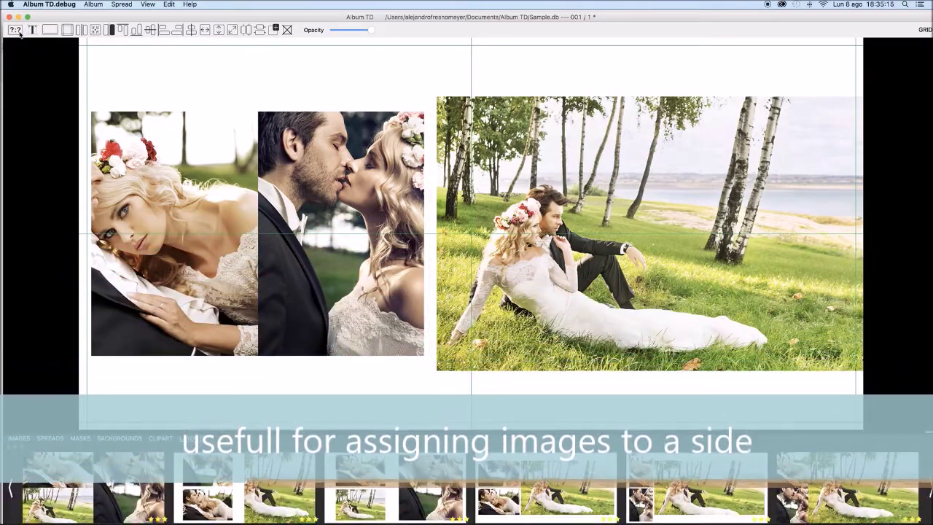
left_click(17, 31)
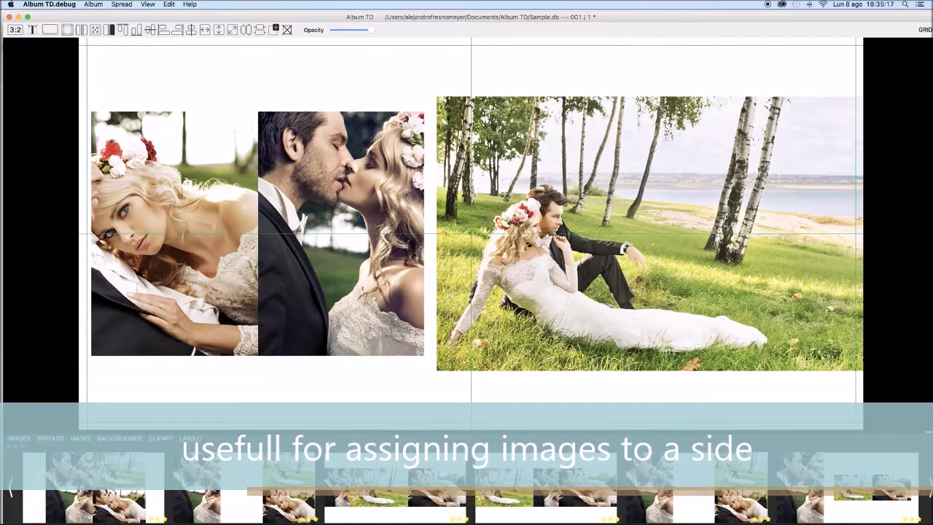
left_click(583, 495)
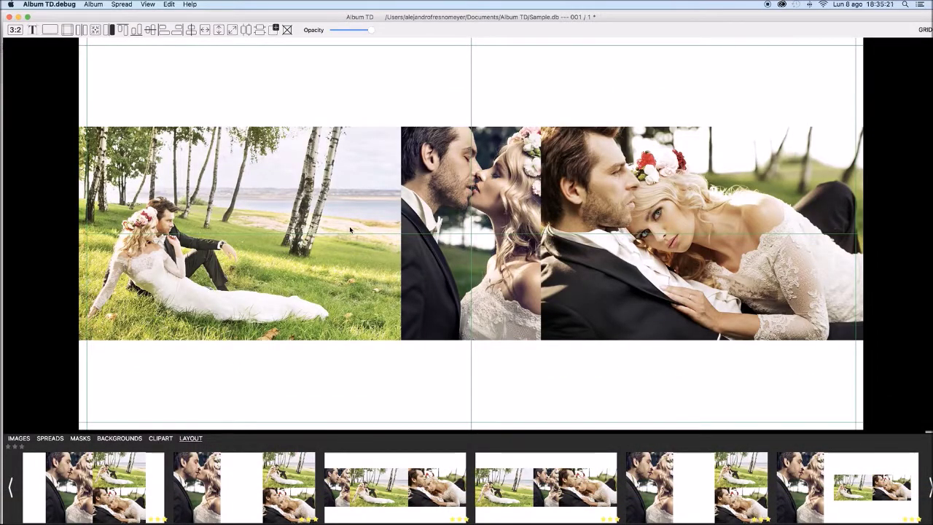
- With 3:2 off, apply the two-stacked-plus-portrait layout and lower the kiss photo to show heads
left_click(16, 32)
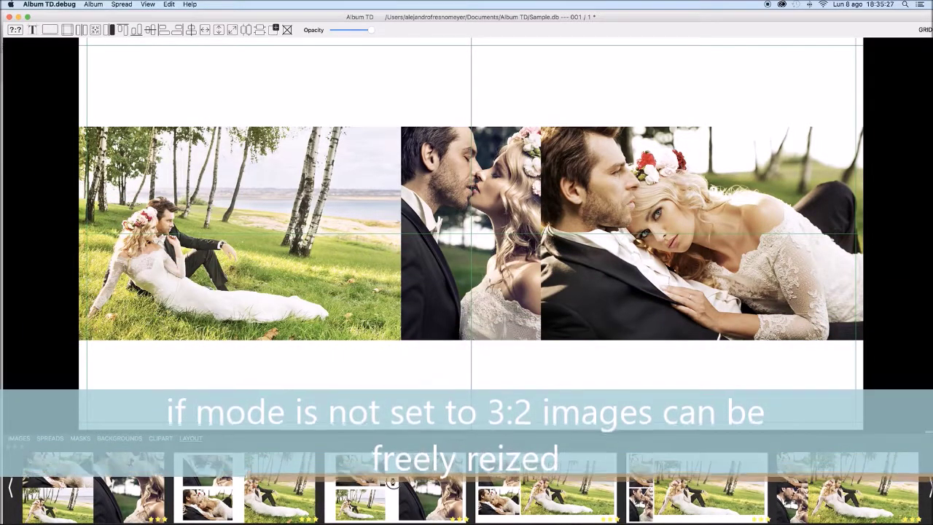
left_click(392, 482)
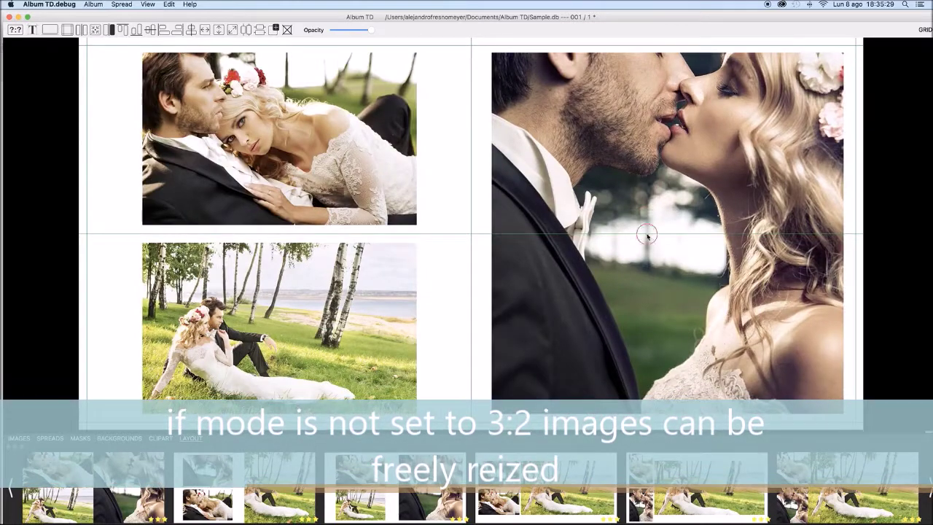
left_click_drag(647, 235, 647, 282)
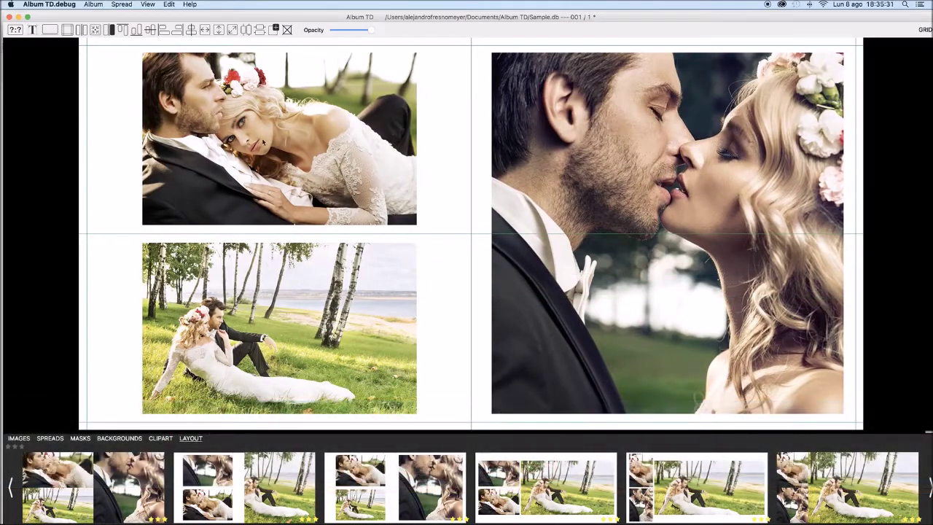
- Fit the top-left and kiss photo frames to their images, then turn on 3:2 mode
right_click(266, 142)
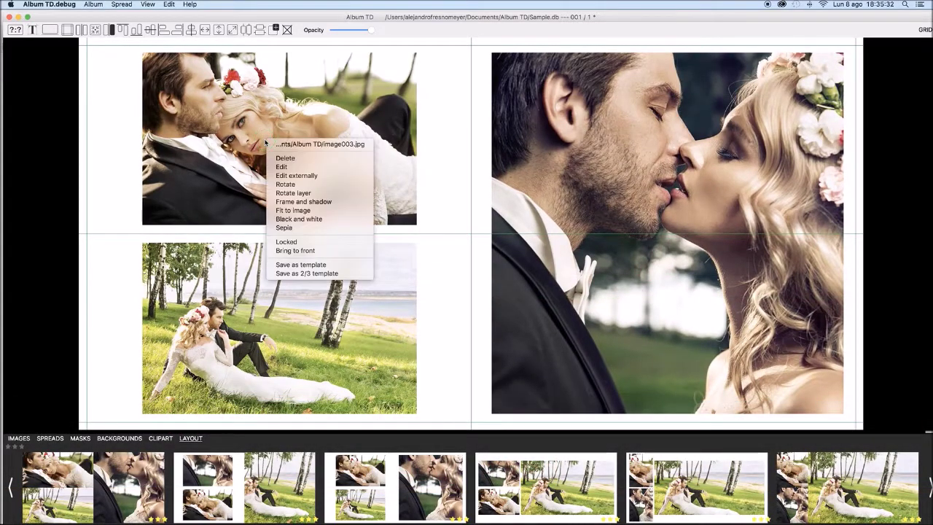
left_click(292, 211)
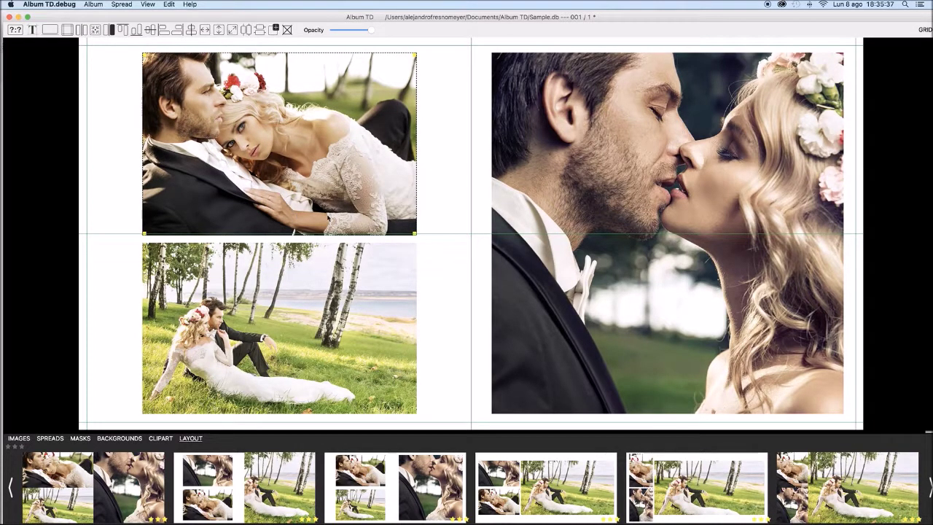
right_click(647, 229)
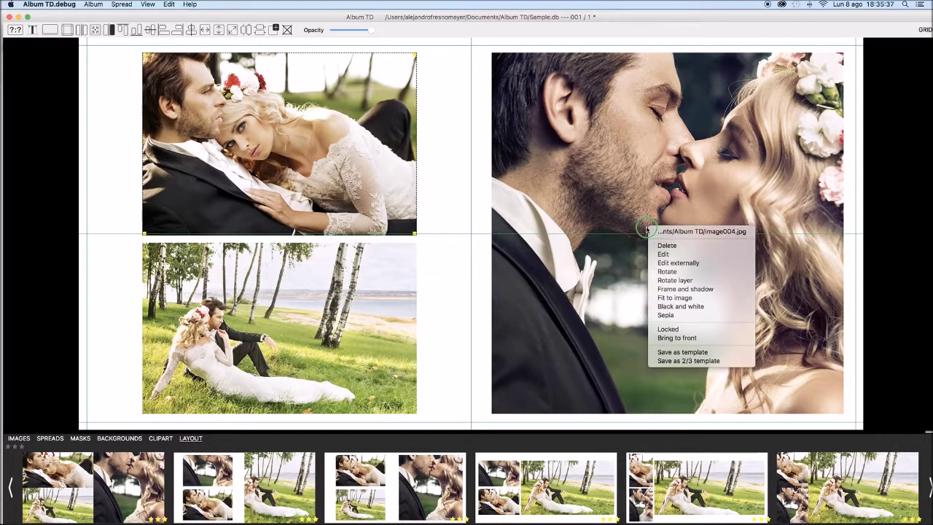
left_click(682, 299)
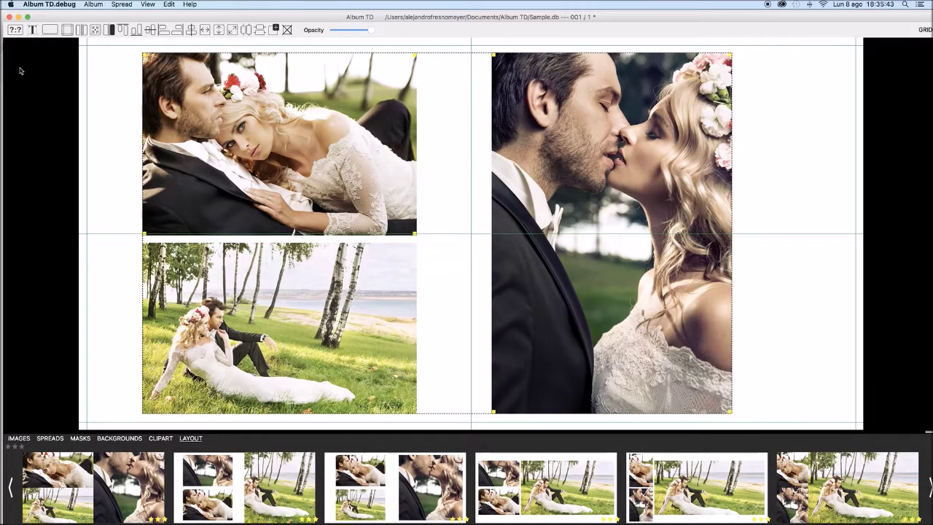
left_click(15, 31)
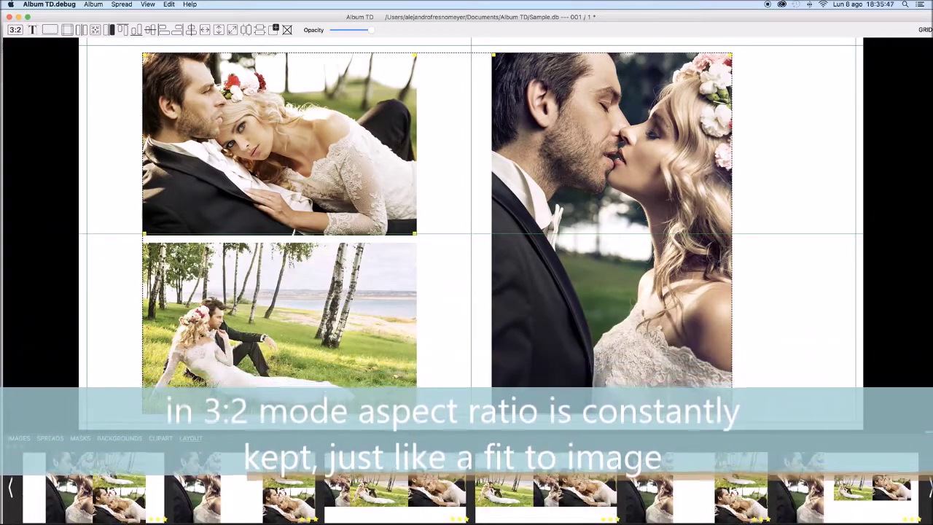
- Apply the three-photo horizontal strip layout and switch from 3:2 back to free mode
key("Right")
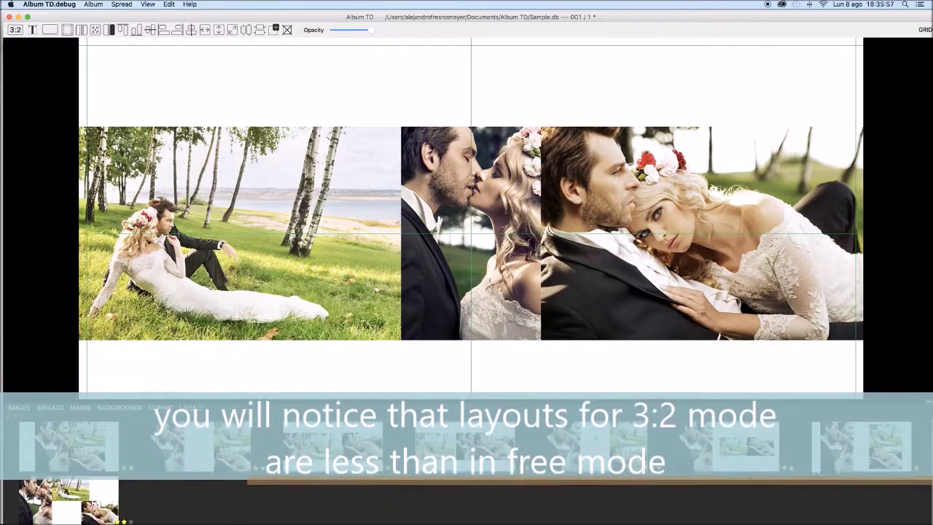
left_click(14, 29)
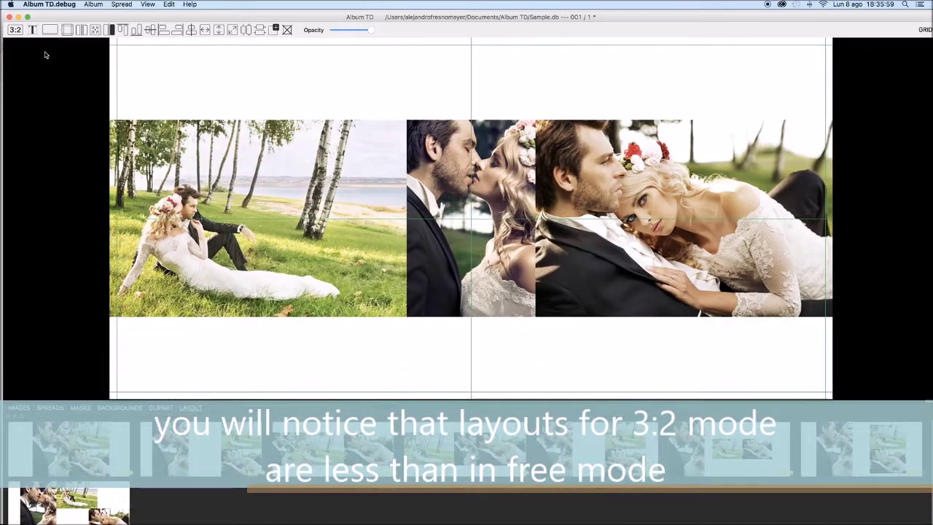
left_click(15, 30)
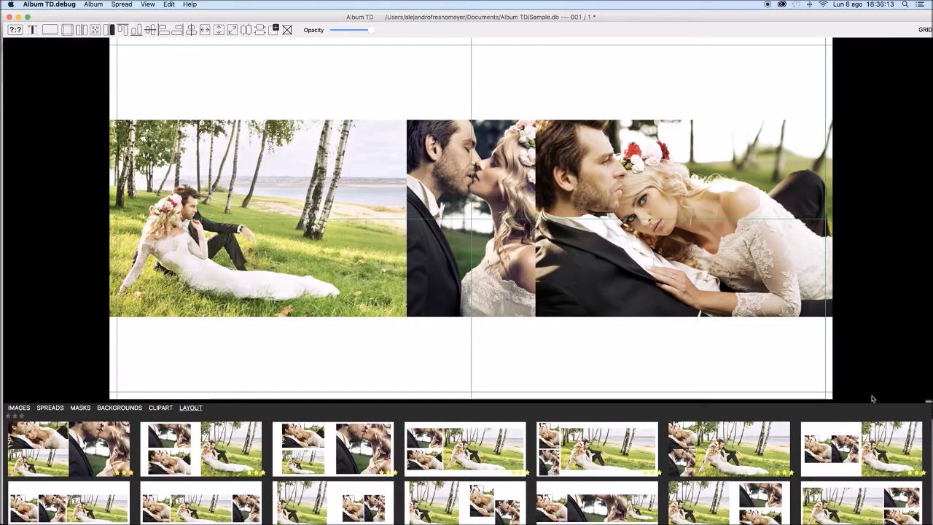
- Apply the one-left, two-right layout and pan the lakeside photo to show the whole couple
left_click_drag(884, 400, 871, 294)
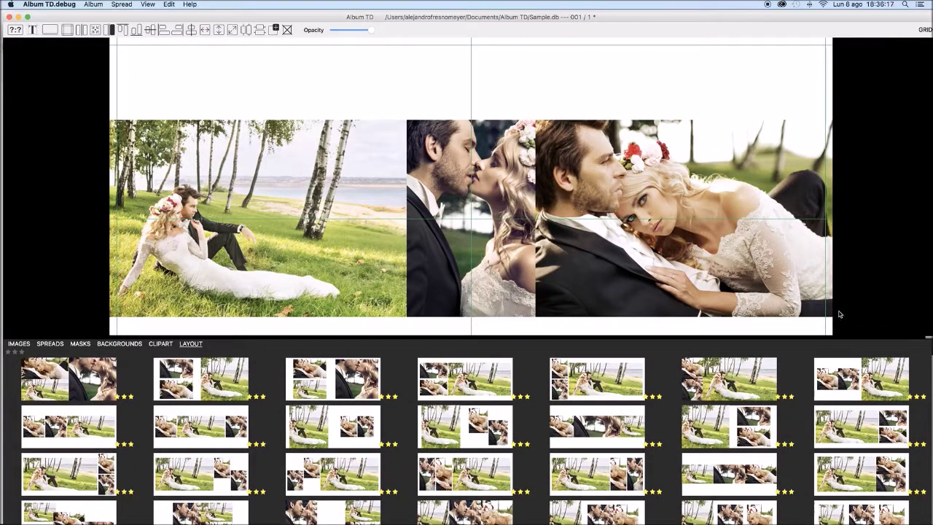
double_click(431, 13)
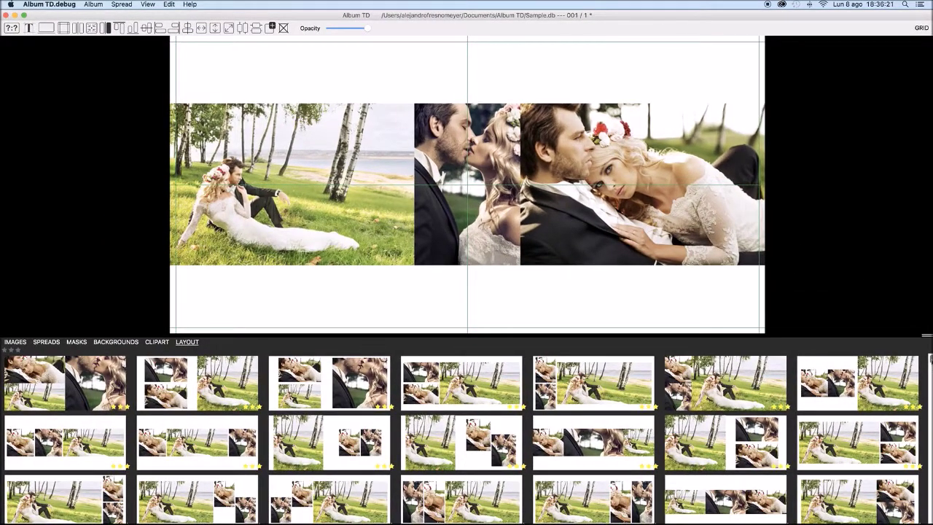
scroll(927, 368, "down", 1)
scroll(927, 376, "down", 1)
scroll(927, 382, "down", 1)
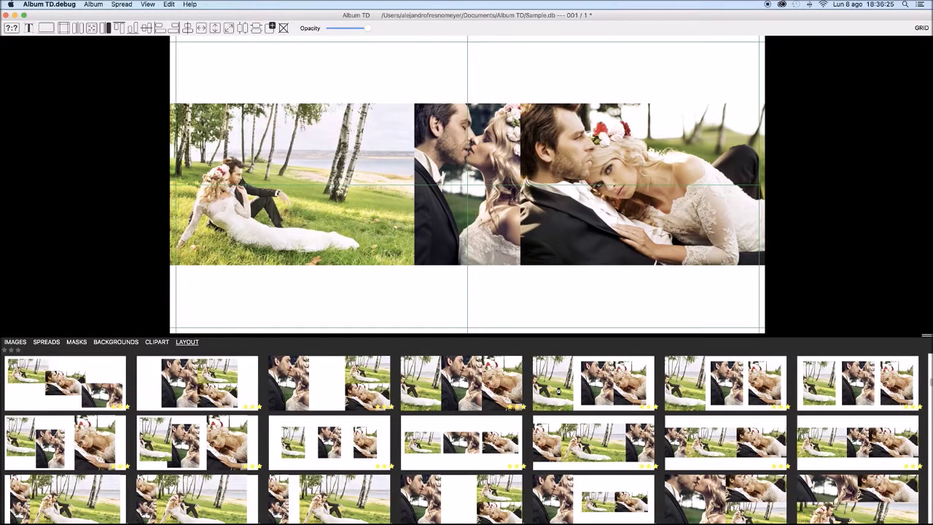
left_click_drag(559, 394, 453, 314)
left_click_drag(277, 241, 364, 240)
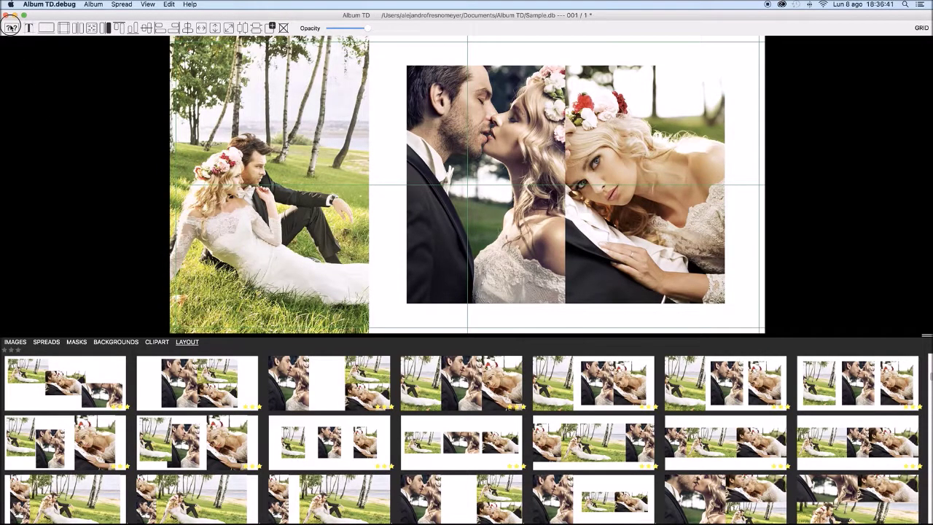
- Switch to 3:2 mode and enable flipped variations in the layout list options
left_click(12, 28)
left_click(45, 342)
right_click(314, 379)
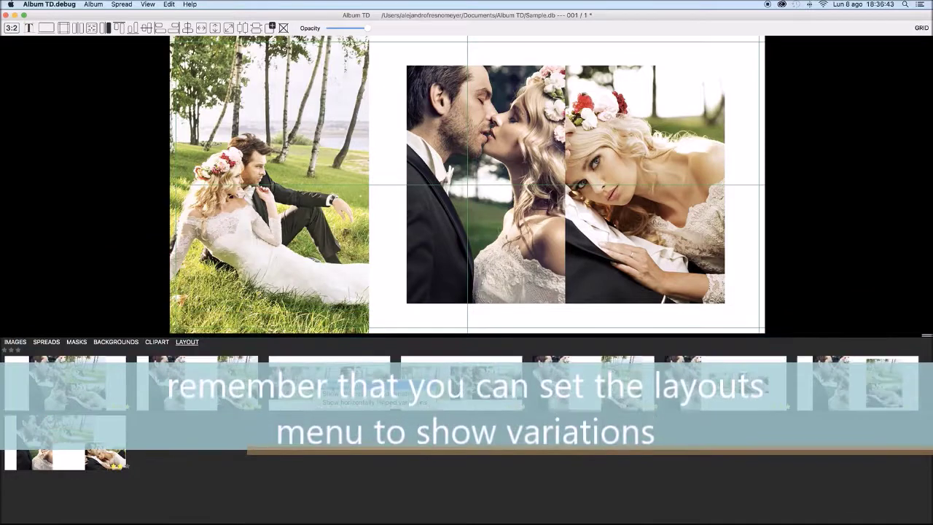
left_click(368, 393)
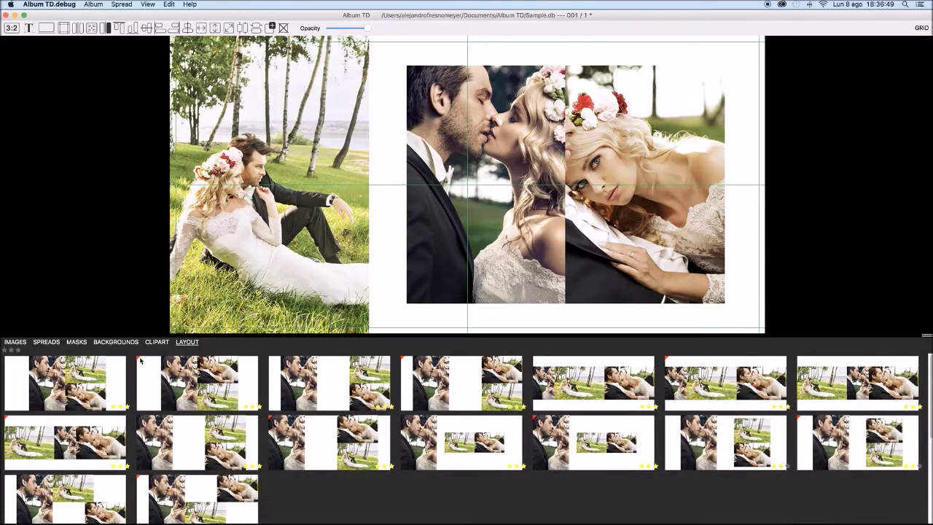
right_click(166, 364)
left_click(202, 385)
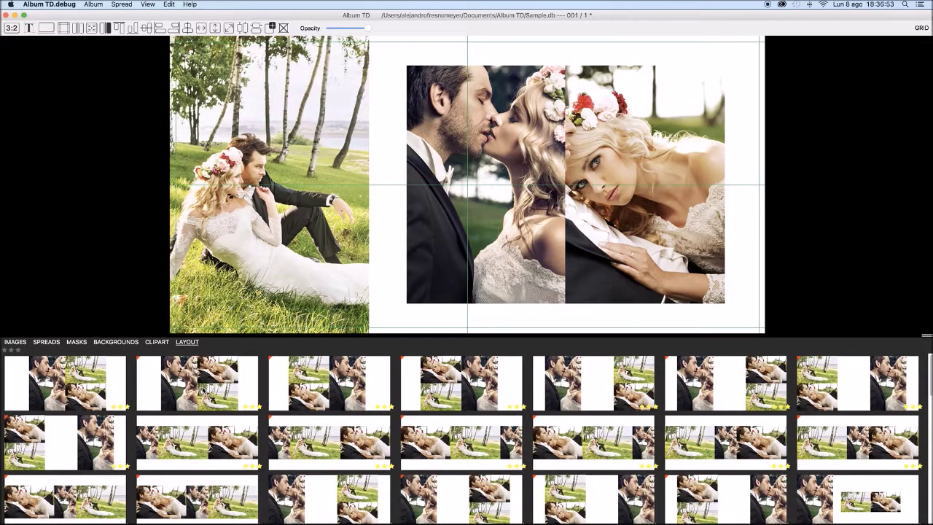
- Apply the kiss-plus-two-stacked-photos layout and flip it left to right several times
left_click(37, 373)
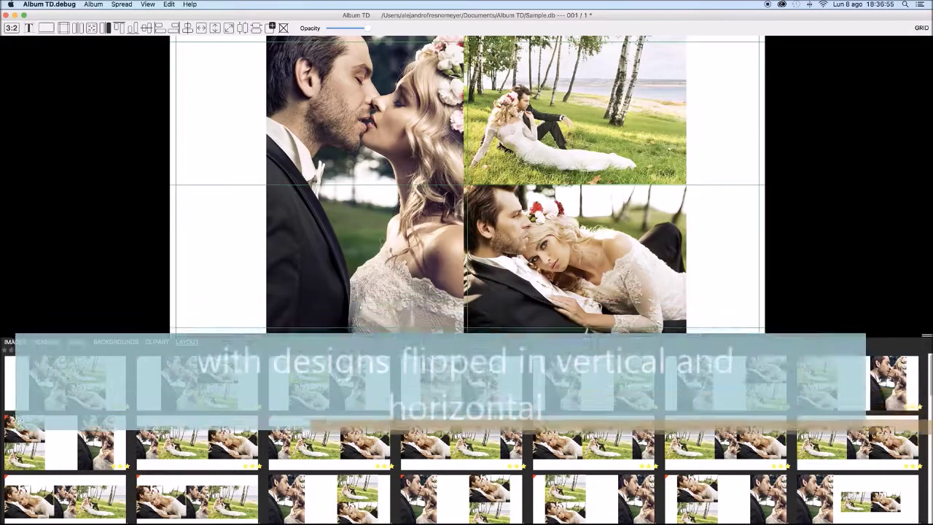
left_click(544, 371)
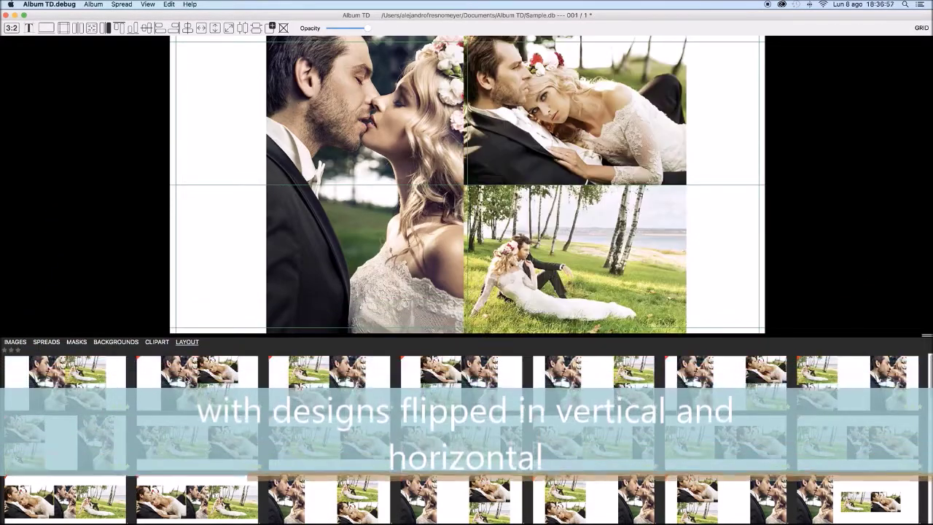
left_click(312, 383)
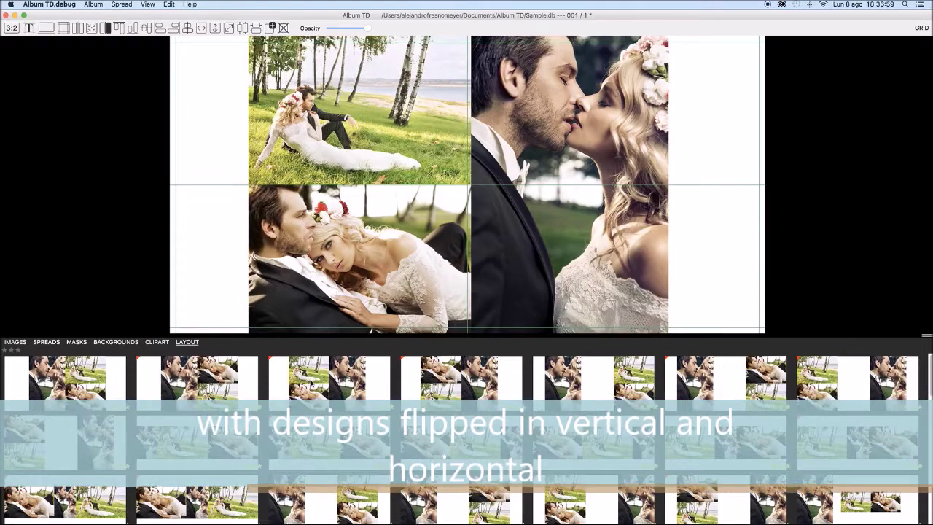
left_click(107, 28)
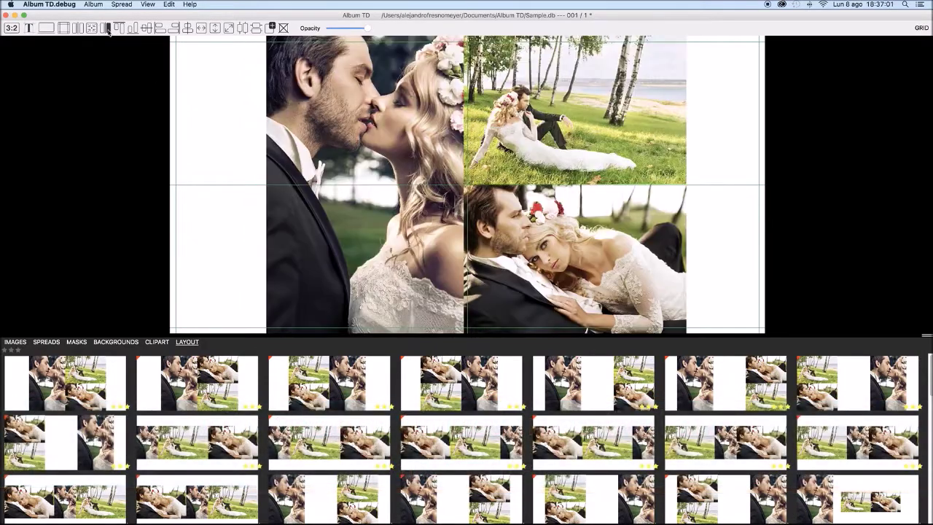
left_click(106, 28)
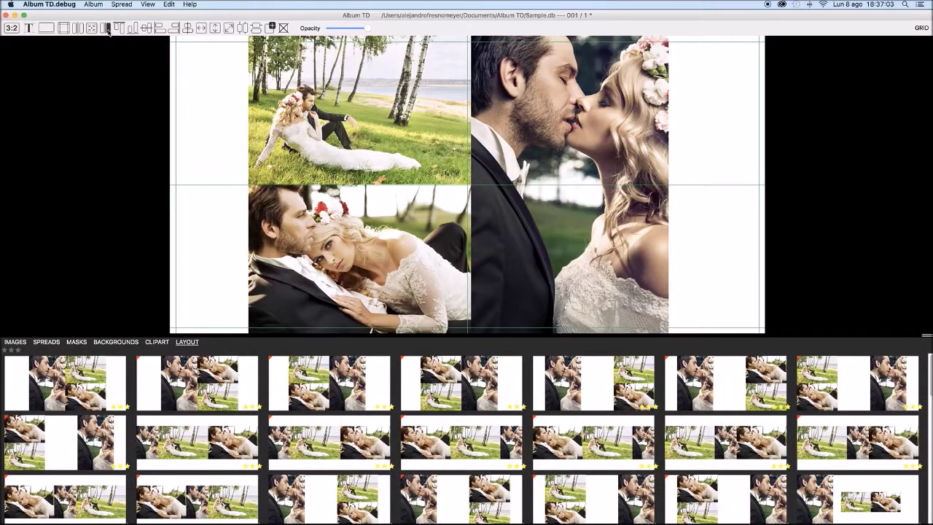
- Swap the stacked photos, then settle on the kiss, lawn and reclining three-photo strip
left_click(106, 28)
left_click(106, 28)
left_click(106, 28)
left_click(107, 28)
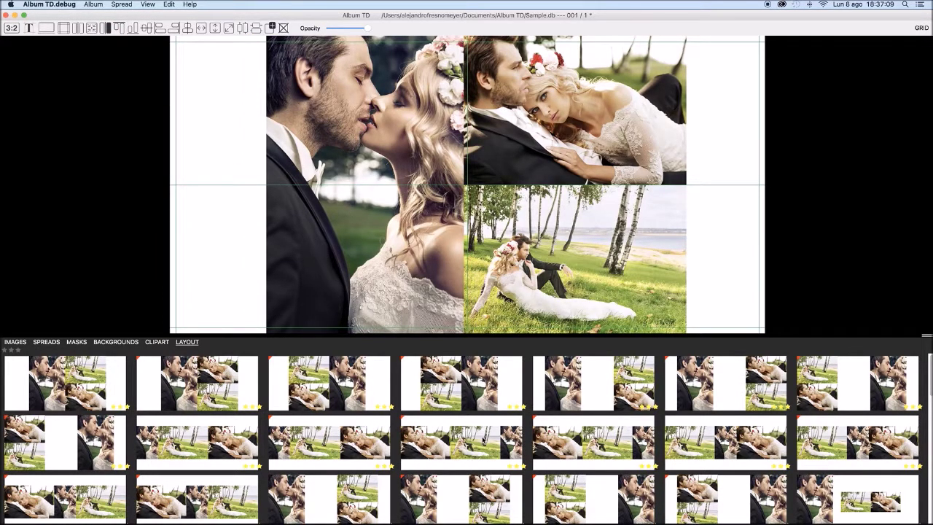
left_click(346, 437)
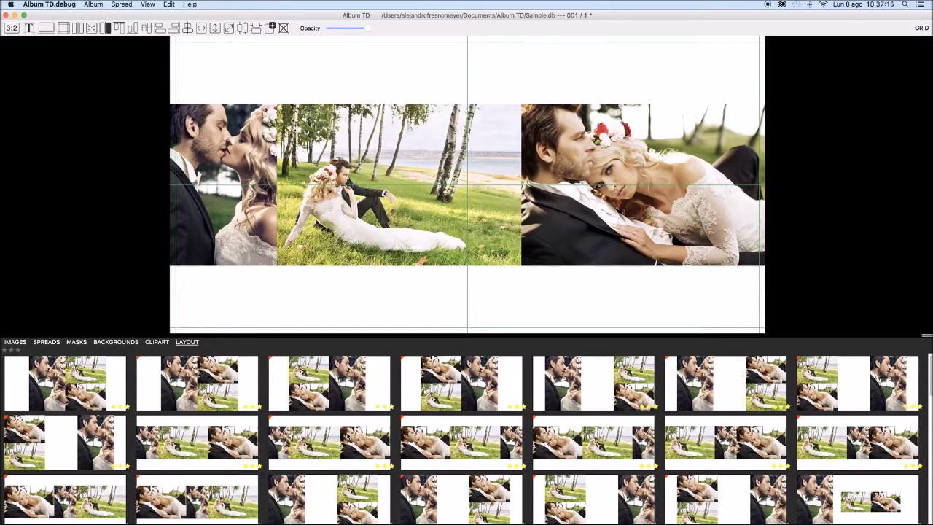
- Turn off flipped layout variations and switch the layout mode from 3:2 back to free (?:?)
right_click(347, 436)
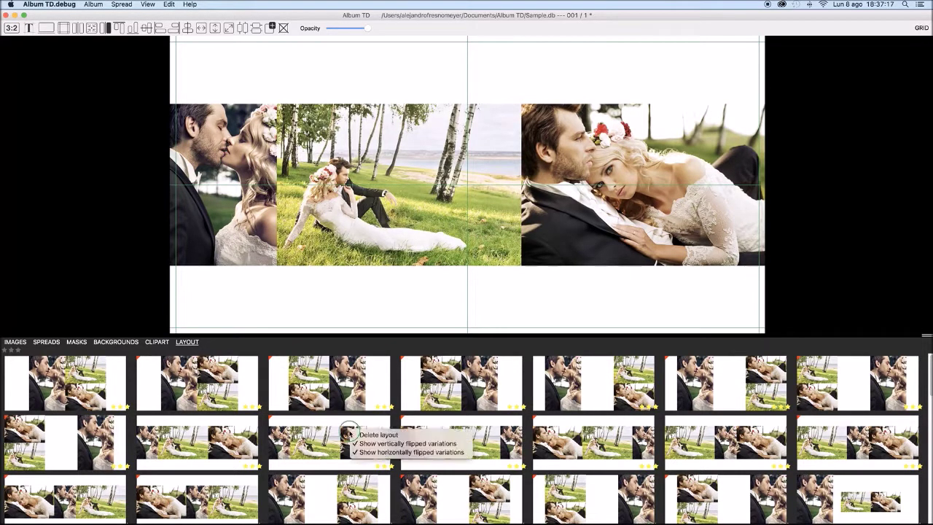
left_click(344, 435)
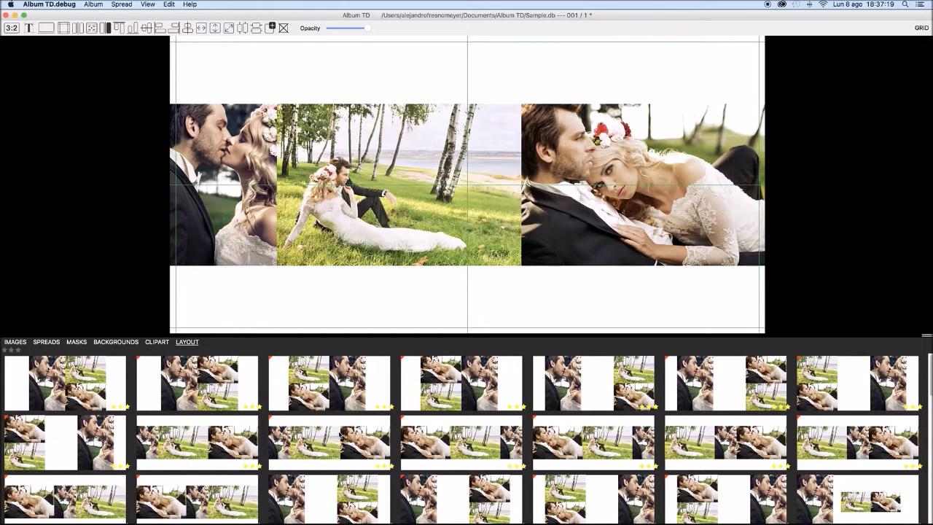
right_click(340, 435)
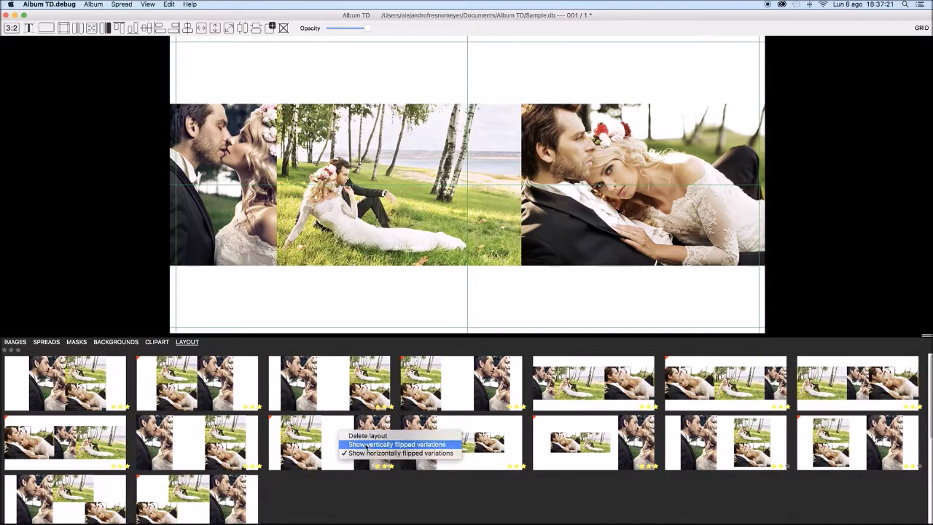
left_click(373, 453)
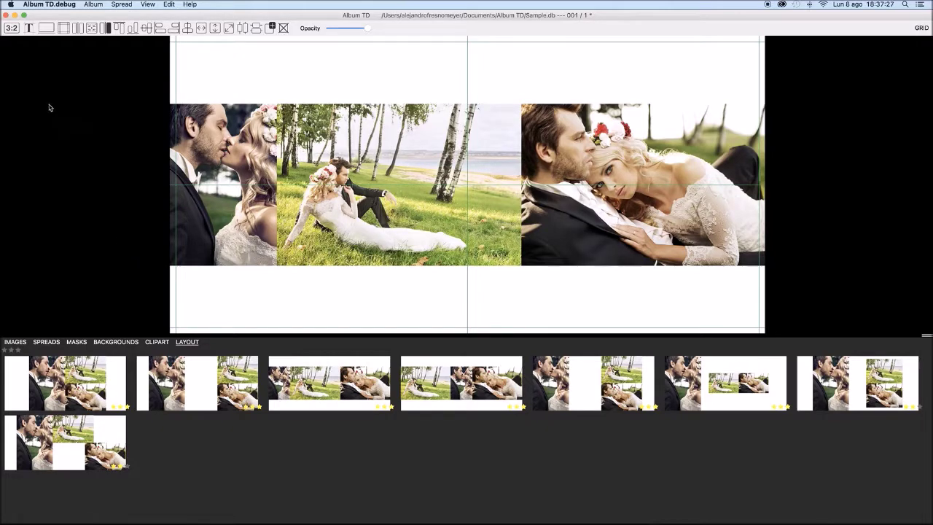
left_click(11, 32)
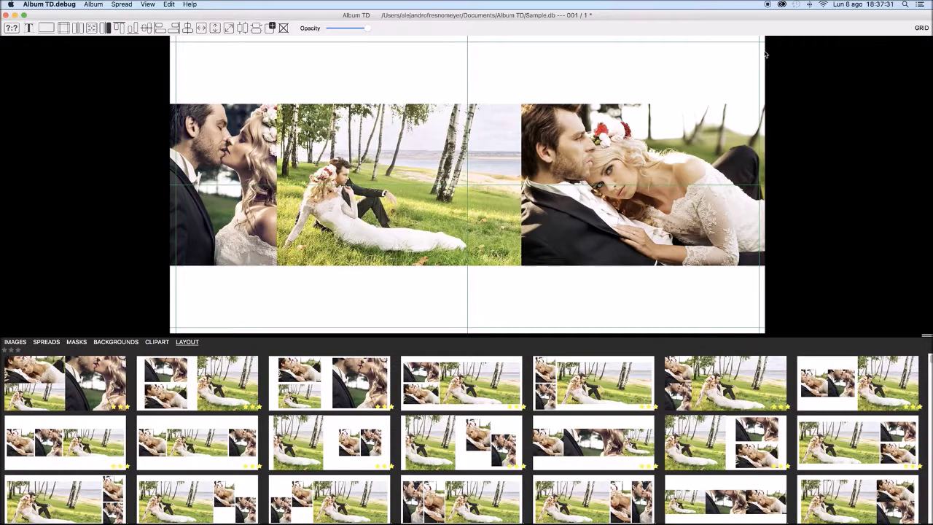